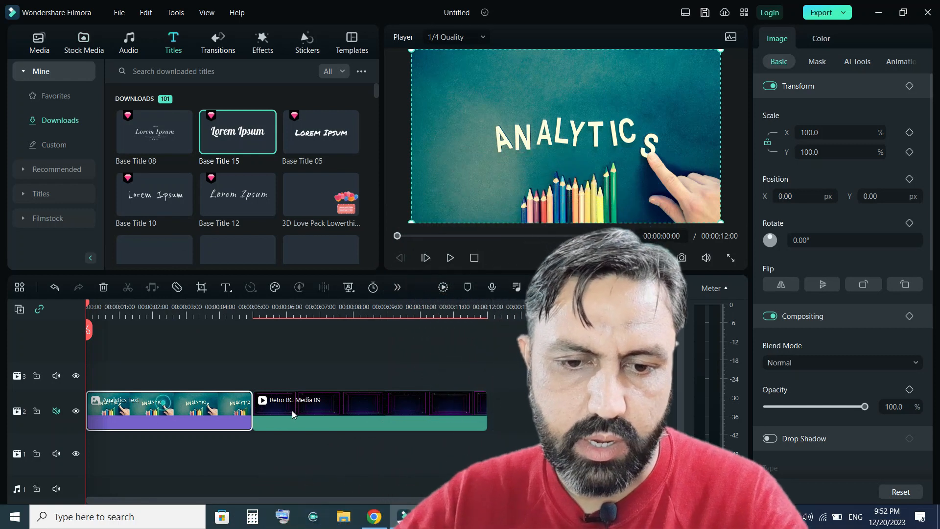
Add the Base Title 15 title to the track above the Analytics Text clip.
{"action": "left_click", "coordinate": [325, 409]}
{"action": "left_click", "coordinate": [137, 401]}
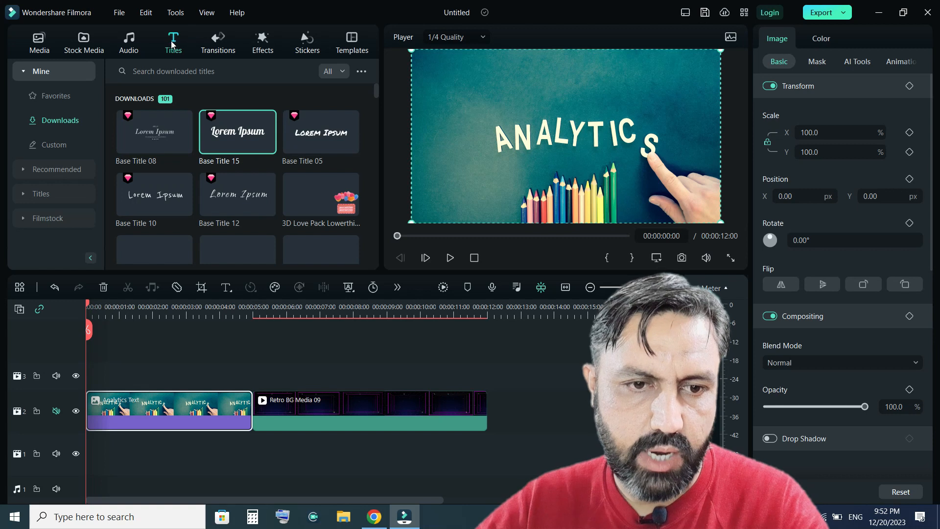
{"action": "mouse_move", "coordinate": [221, 138]}
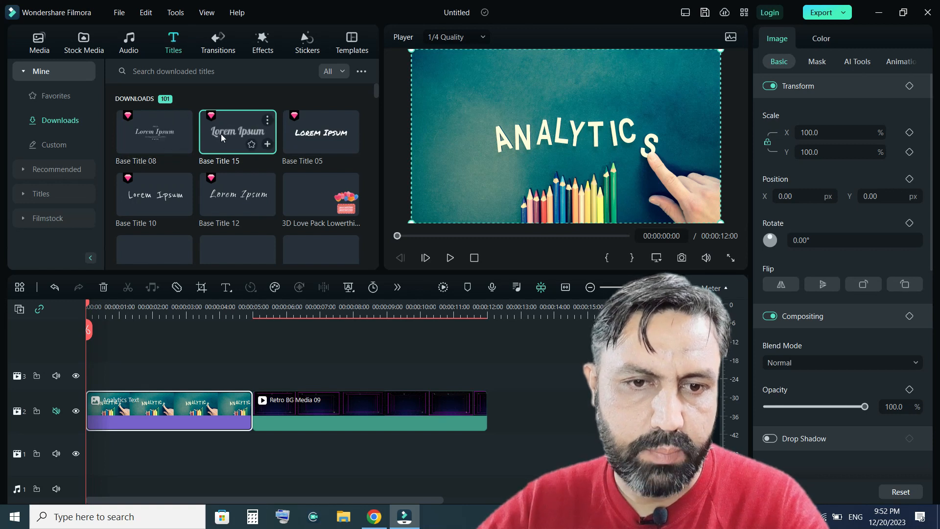
{"action": "left_click_drag", "start_coordinate": [233, 131], "coordinate": [80, 375]}
Replace the title's placeholder text with the creator's name.
{"action": "left_click", "coordinate": [828, 120]}
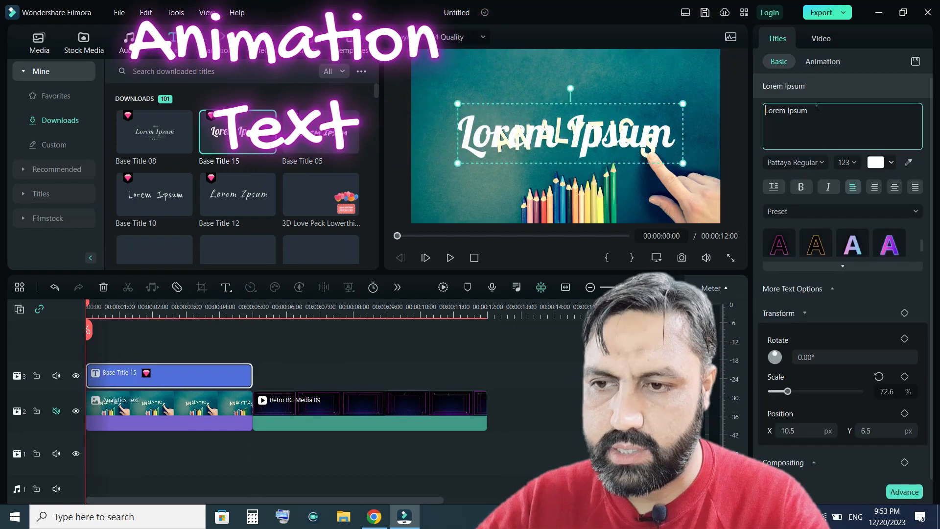
{"action": "key", "text": "ctrl+a"}
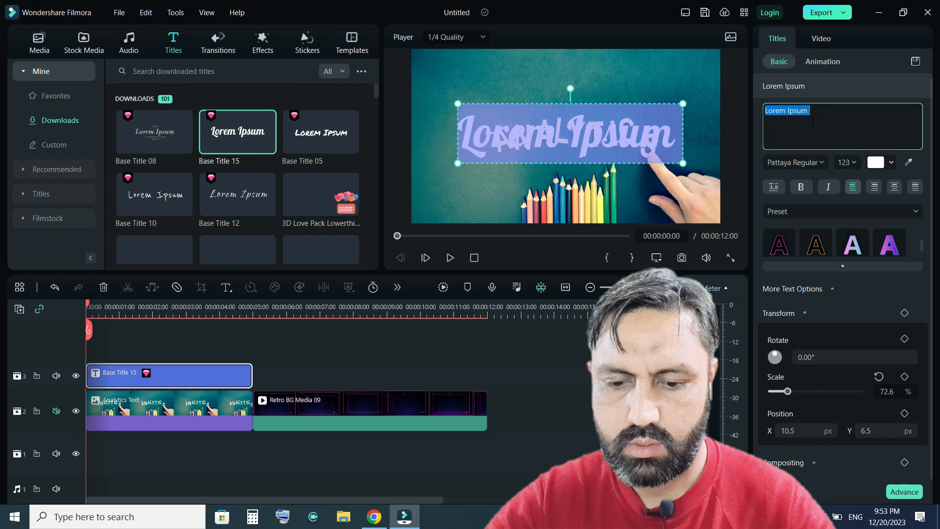
{"action": "type", "text": "n"}
{"action": "key", "text": "BackSpace"}
{"action": "type", "text": "N"}
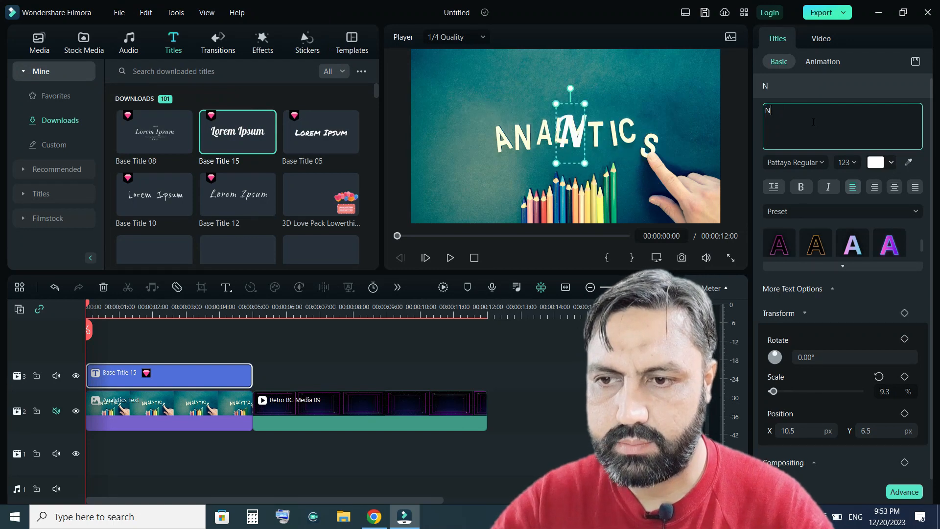
{"action": "type", "text": "oor Wali"}
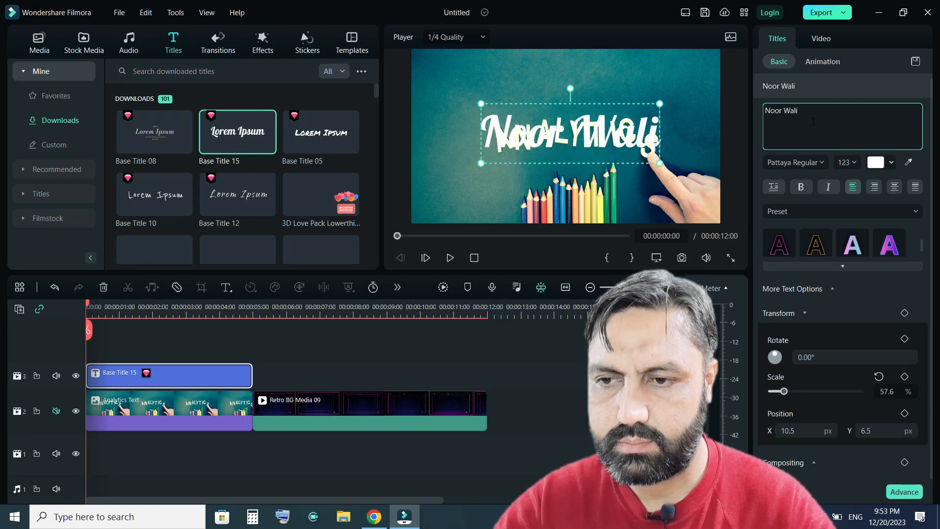
Apply the first text preset and shrink the title to about 37% scale in the video's lower-right corner.
{"action": "left_click", "coordinate": [784, 247]}
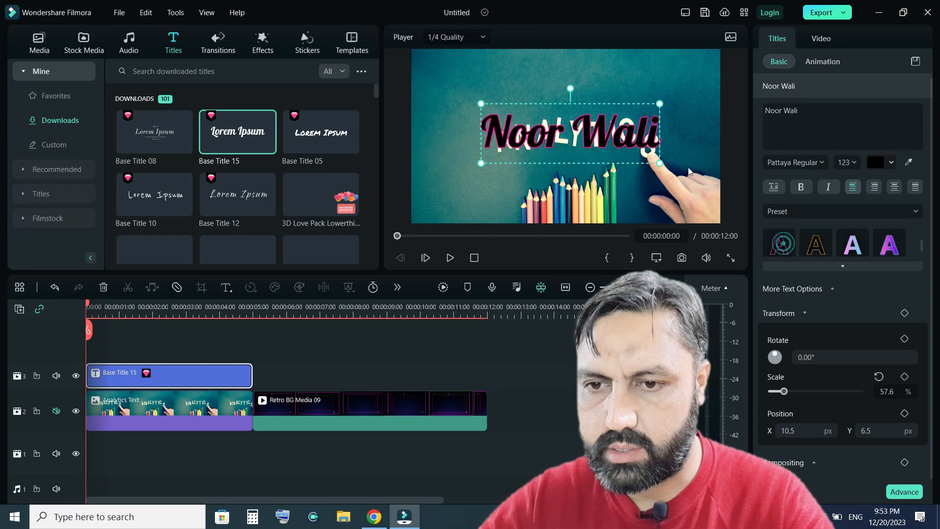
{"action": "left_click_drag", "start_coordinate": [659, 105], "coordinate": [663, 209]}
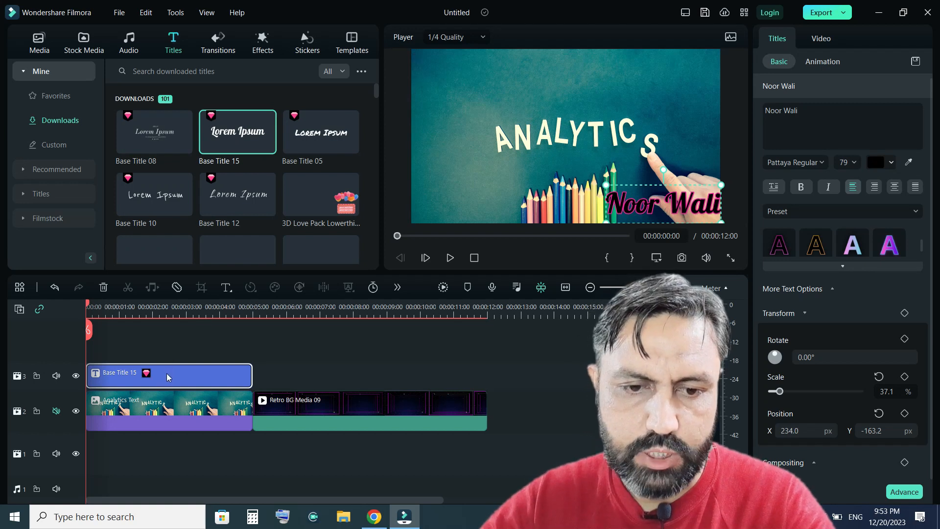
Add a Transform keyframe for the title at the start of the clip.
{"action": "left_click_drag", "start_coordinate": [87, 307], "coordinate": [93, 309]}
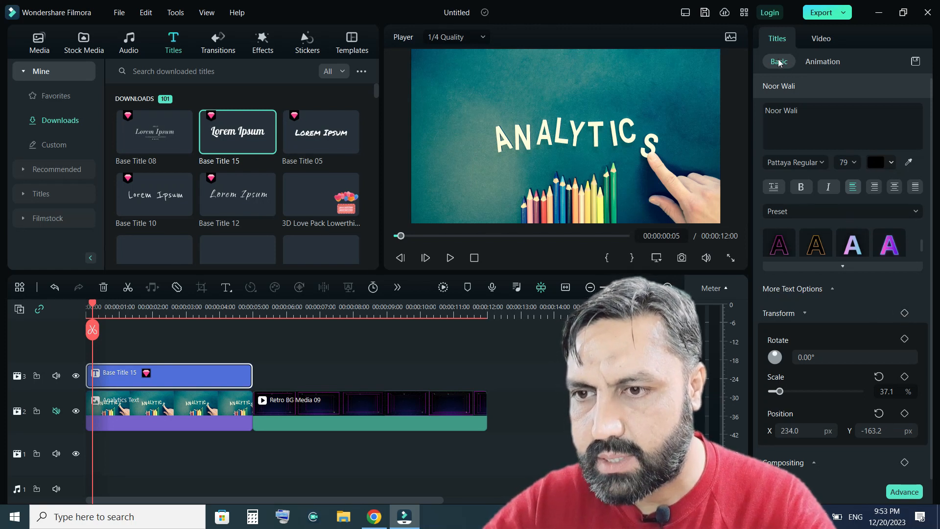
{"action": "left_click", "coordinate": [817, 39]}
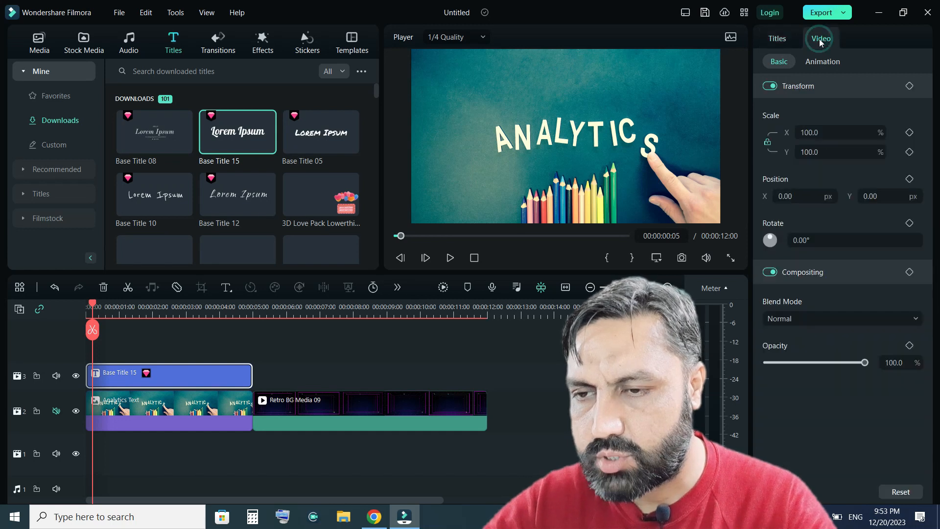
{"action": "left_click", "coordinate": [773, 39]}
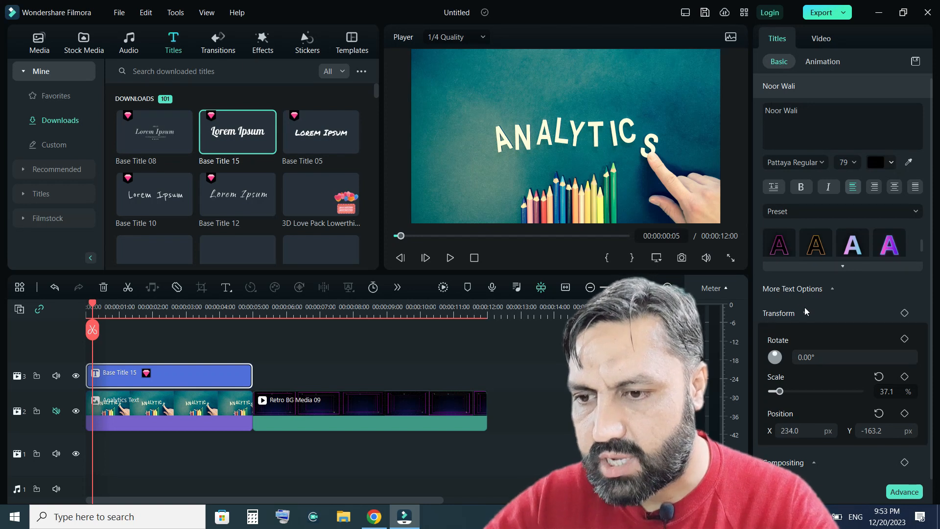
{"action": "left_click", "coordinate": [904, 314]}
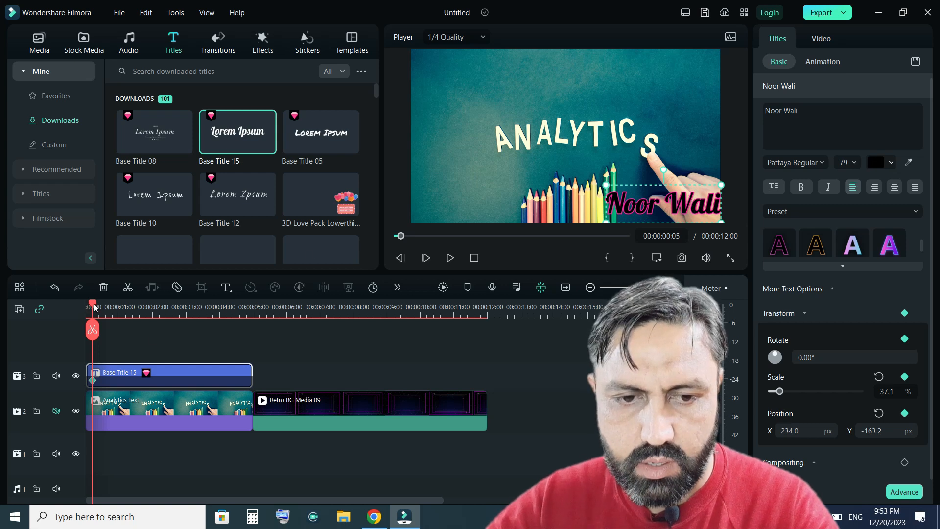
At about 00:00:03:06, move the title to the upper-left corner and add a Transform keyframe.
{"action": "left_click_drag", "start_coordinate": [94, 307], "coordinate": [194, 327]}
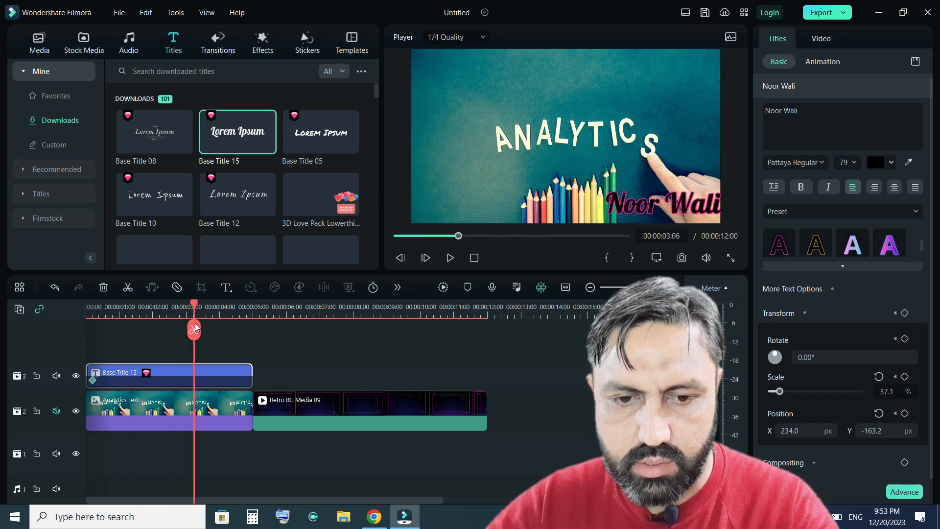
{"action": "left_click_drag", "start_coordinate": [653, 210], "coordinate": [455, 72]}
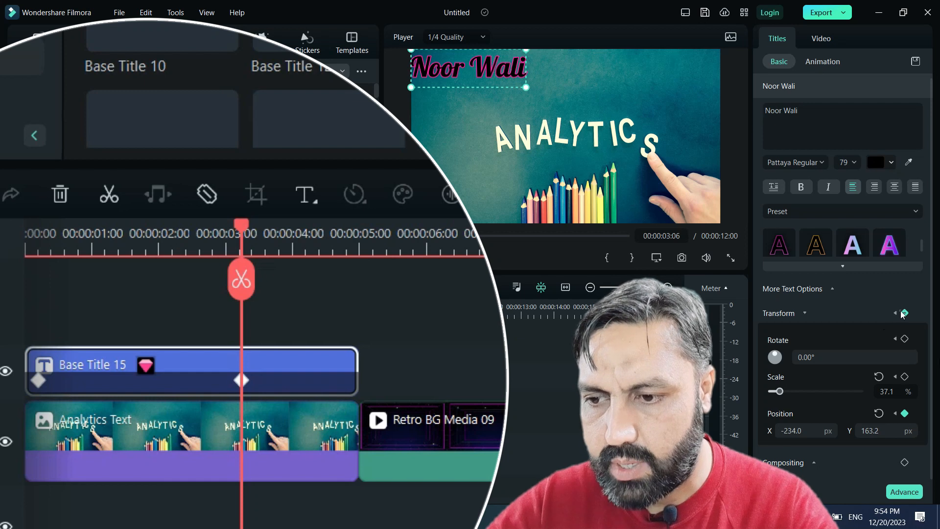
{"action": "left_click", "coordinate": [903, 314]}
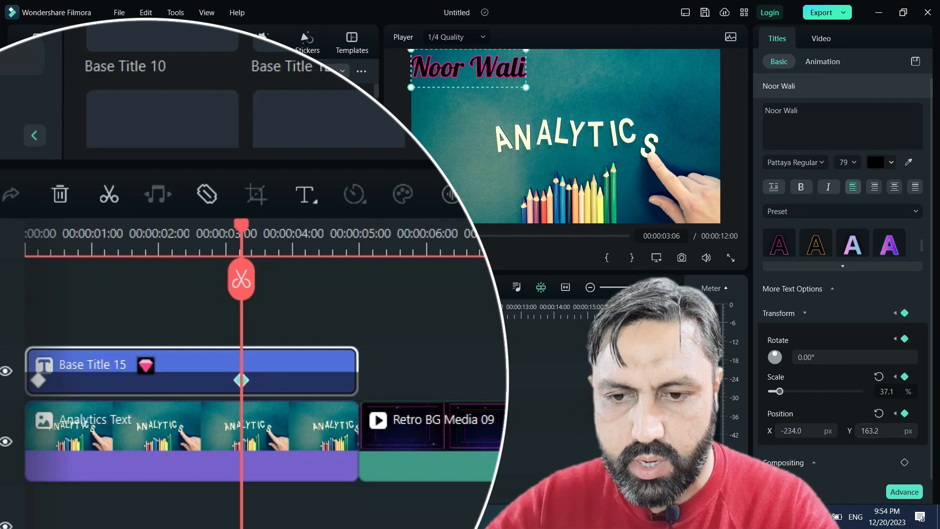
Play back the start of the timeline to preview the title motion.
{"action": "left_click", "coordinate": [474, 258]}
{"action": "left_click", "coordinate": [451, 258]}
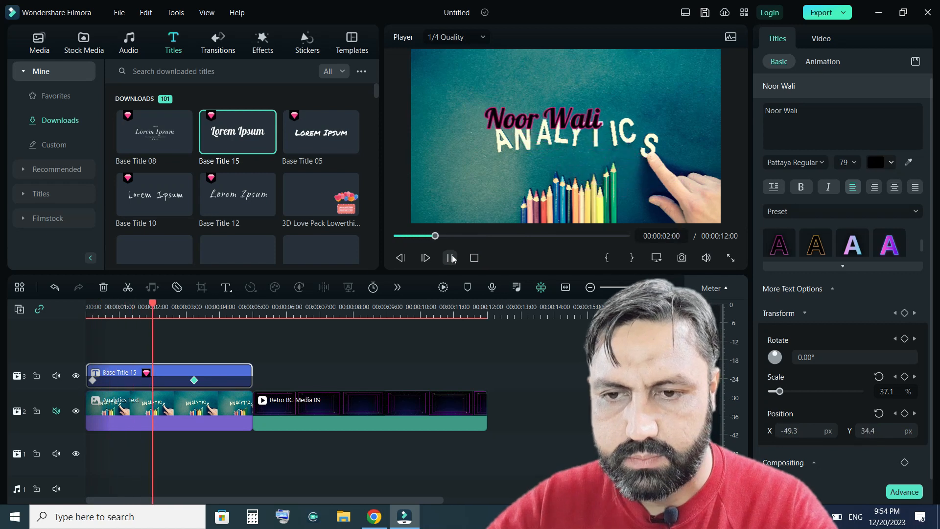
{"action": "left_click", "coordinate": [451, 258]}
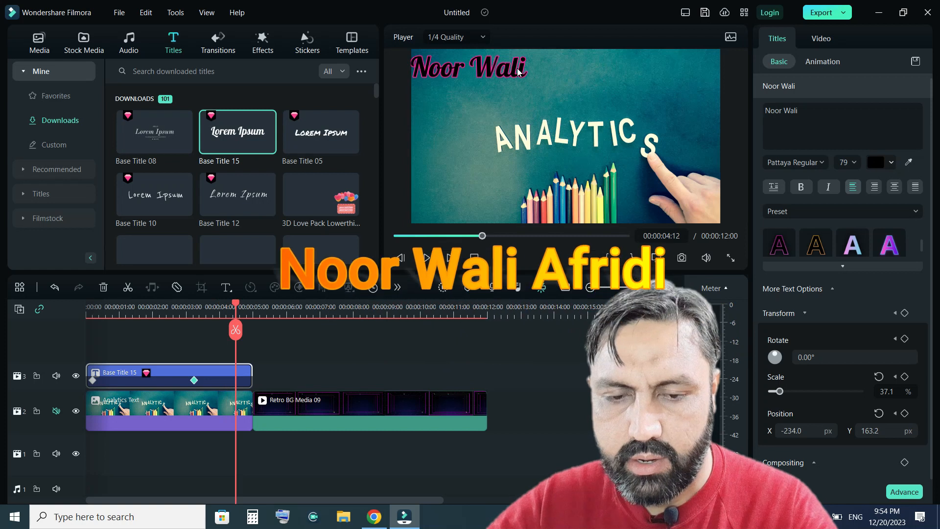
Move the upper-left keyframe later on the title clip to about 00:00:04:12.
{"action": "left_click", "coordinate": [194, 380]}
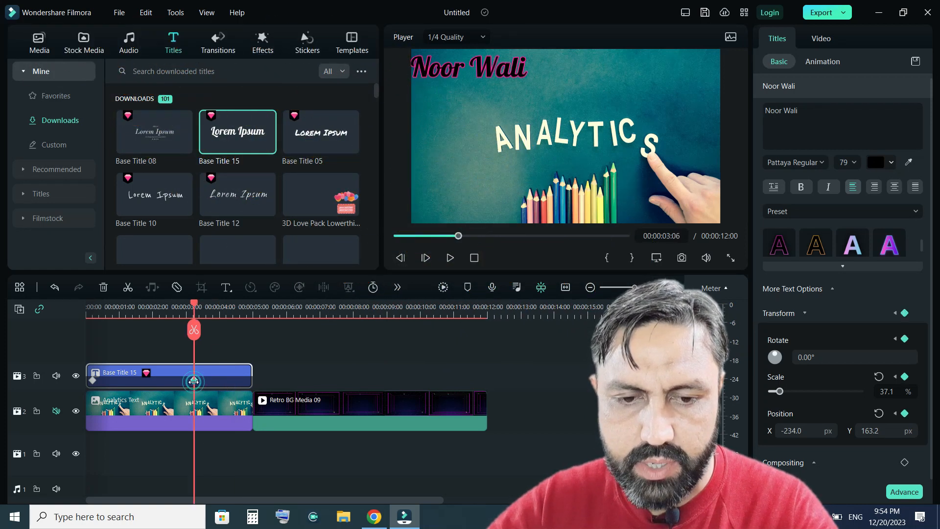
{"action": "left_click_drag", "start_coordinate": [194, 308], "coordinate": [150, 319]}
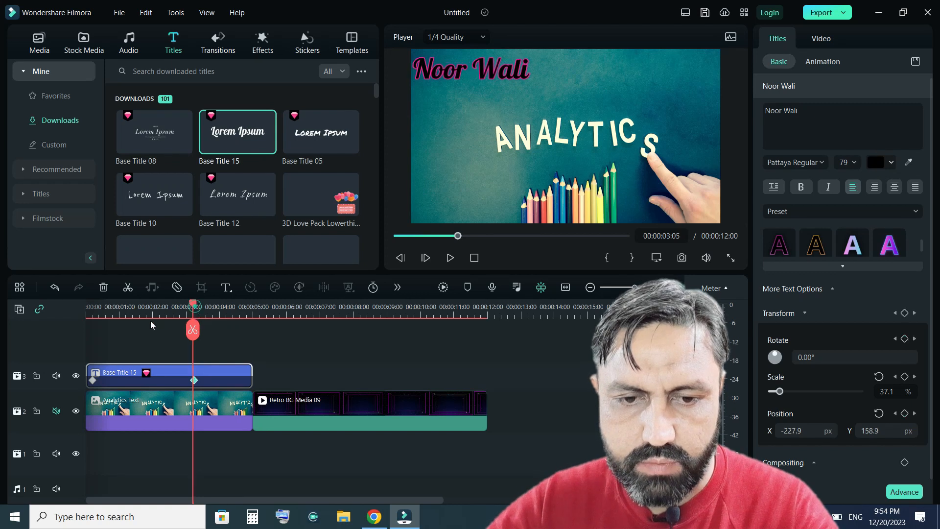
{"action": "left_click", "coordinate": [194, 380]}
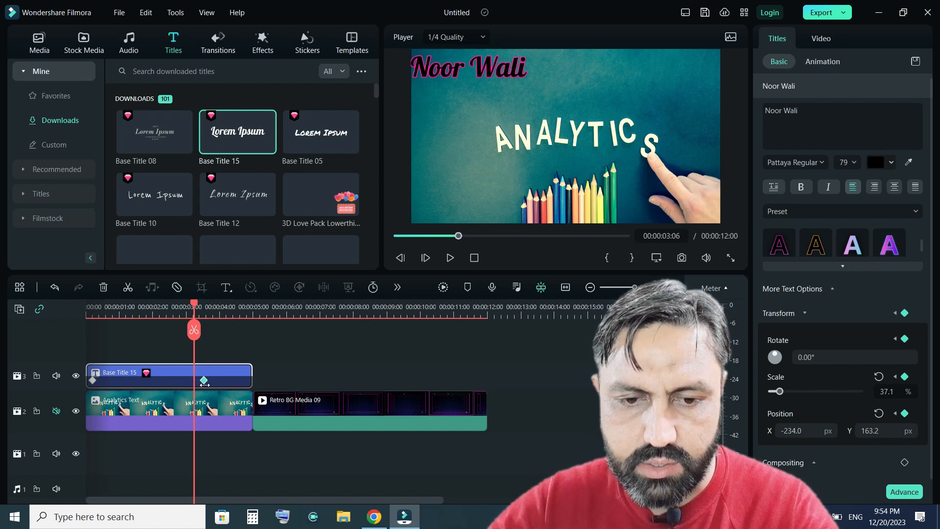
{"action": "left_click", "coordinate": [236, 391]}
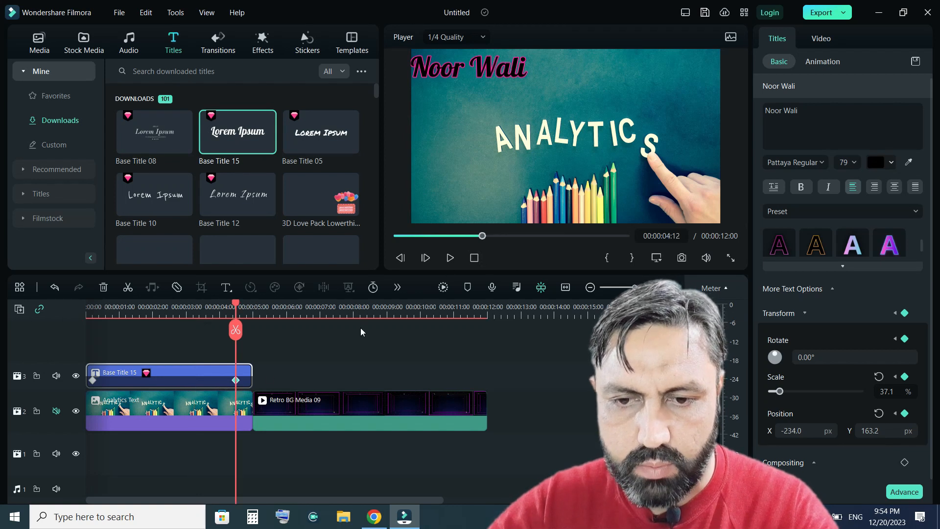
Play back the timeline from the beginning to preview the animation.
{"action": "left_click", "coordinate": [474, 257]}
{"action": "left_click", "coordinate": [450, 258]}
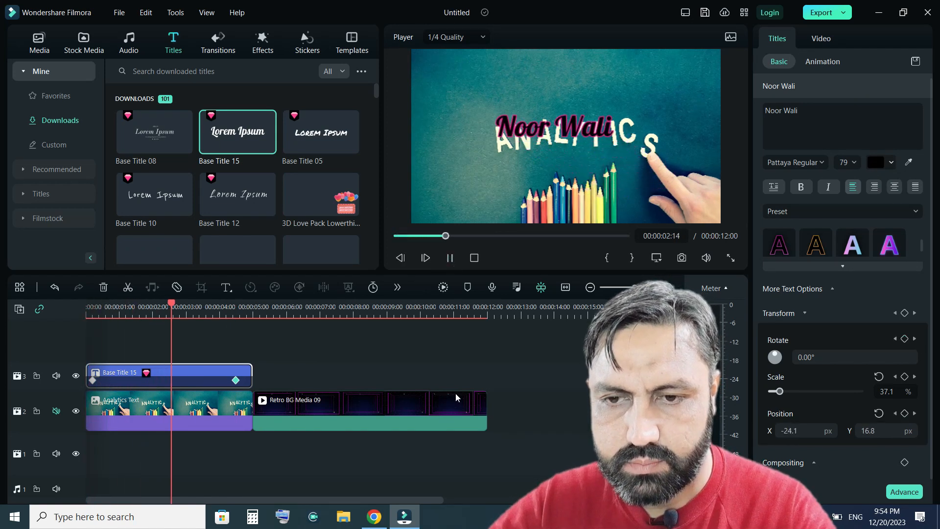
{"action": "left_click", "coordinate": [449, 258]}
{"action": "left_click", "coordinate": [474, 258]}
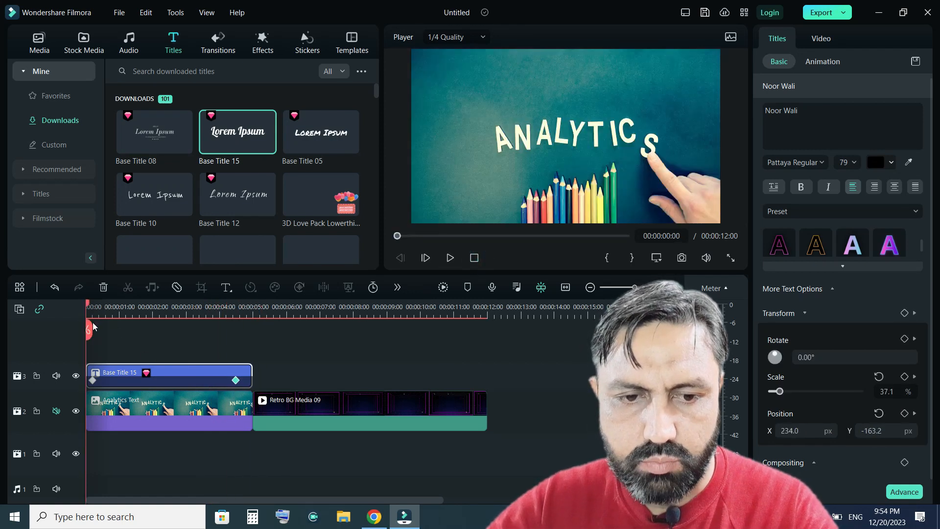
Extend the title clip to the end of the Retro BG Media 09 clip and pin the title in the upper-left corner.
{"action": "left_click_drag", "start_coordinate": [89, 308], "coordinate": [235, 338]}
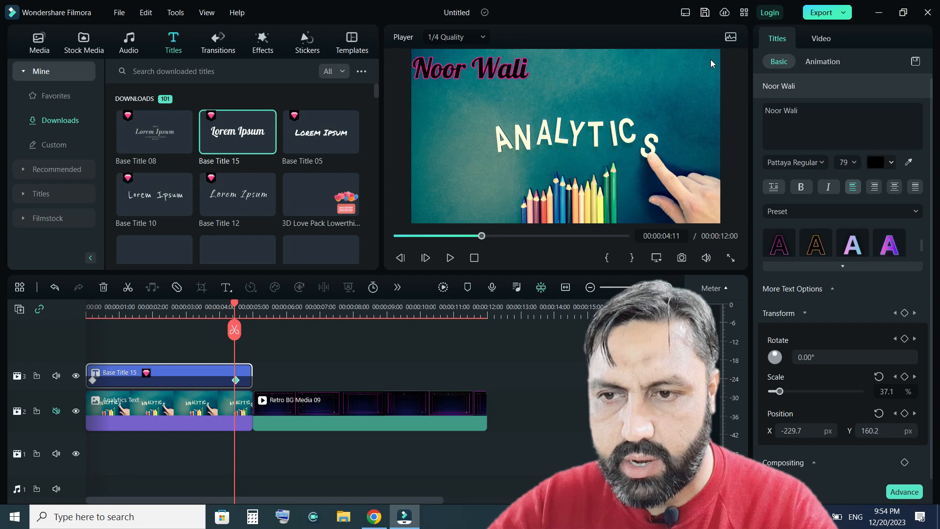
{"action": "left_click_drag", "start_coordinate": [252, 375], "coordinate": [485, 383]}
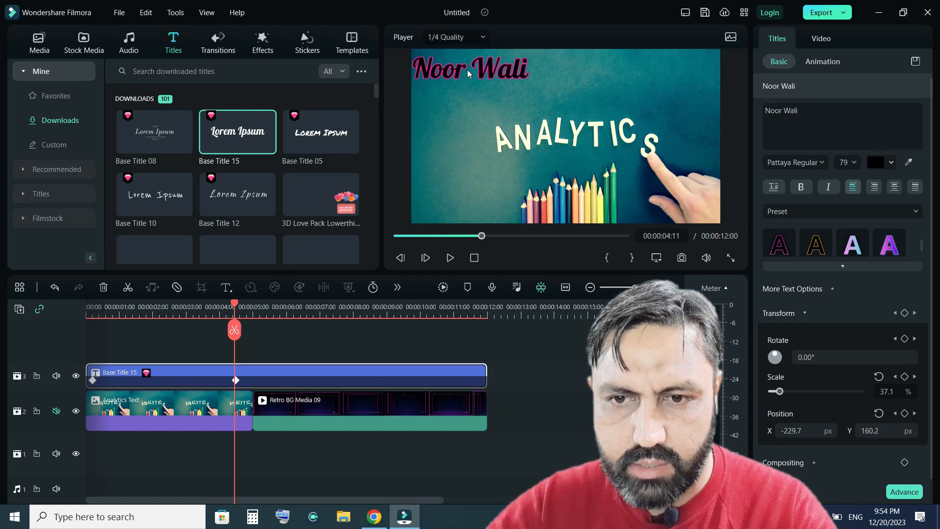
{"action": "left_click_drag", "start_coordinate": [468, 72], "coordinate": [465, 69]}
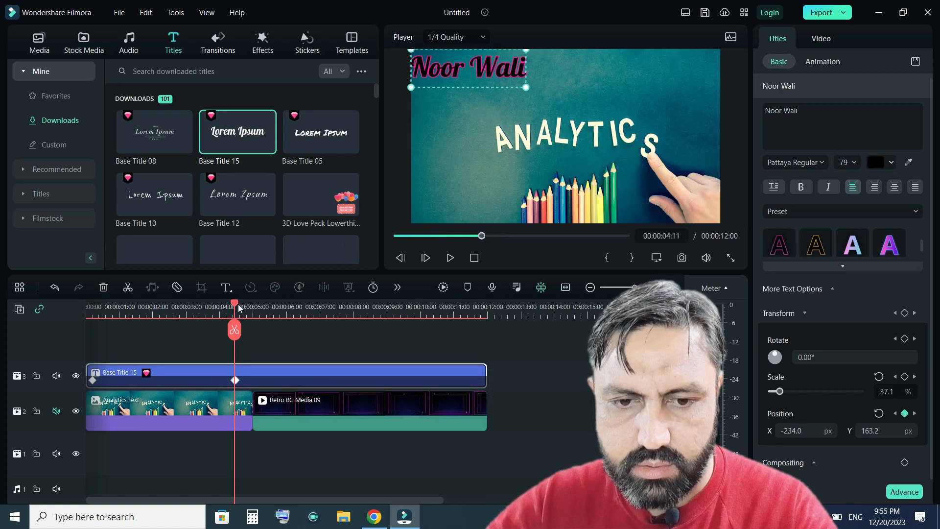
At about 00:00:08:06, move the title to the upper-right corner and add a Transform keyframe.
{"action": "left_click_drag", "start_coordinate": [235, 304], "coordinate": [361, 327]}
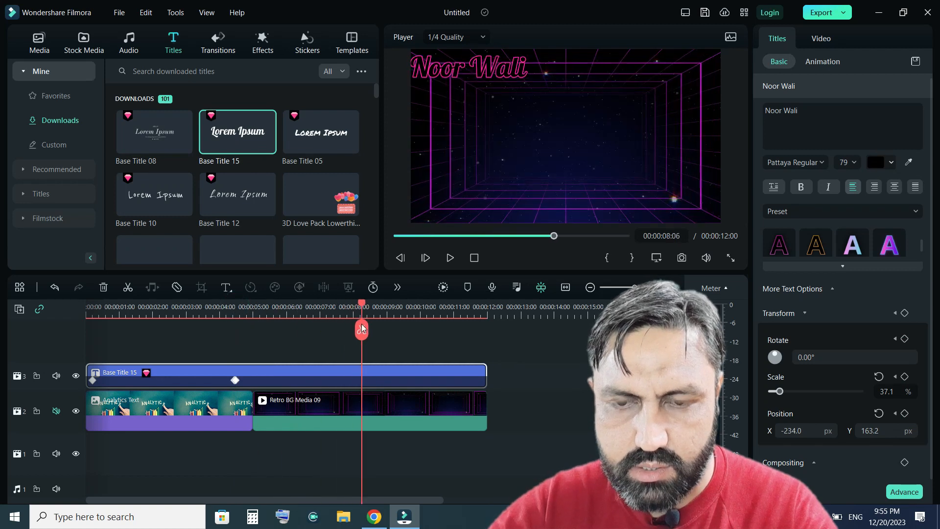
{"action": "left_click_drag", "start_coordinate": [461, 76], "coordinate": [654, 71]}
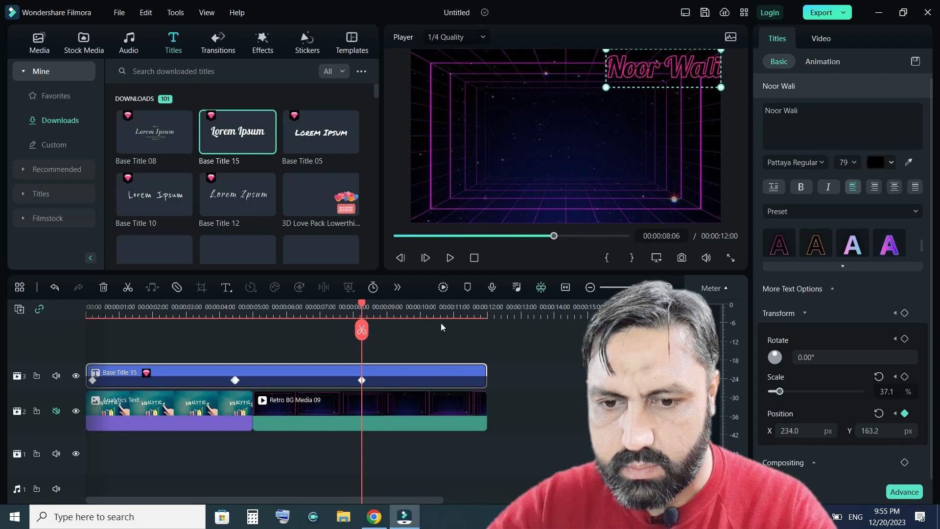
{"action": "left_click", "coordinate": [904, 313]}
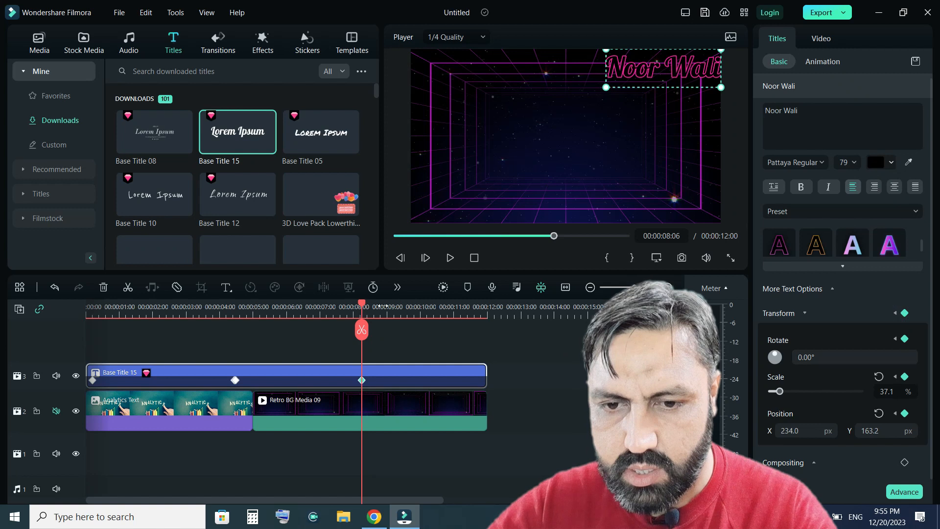
At about 00:00:11:20, move the title to the lower-left corner.
{"action": "left_click_drag", "start_coordinate": [385, 308], "coordinate": [481, 336]}
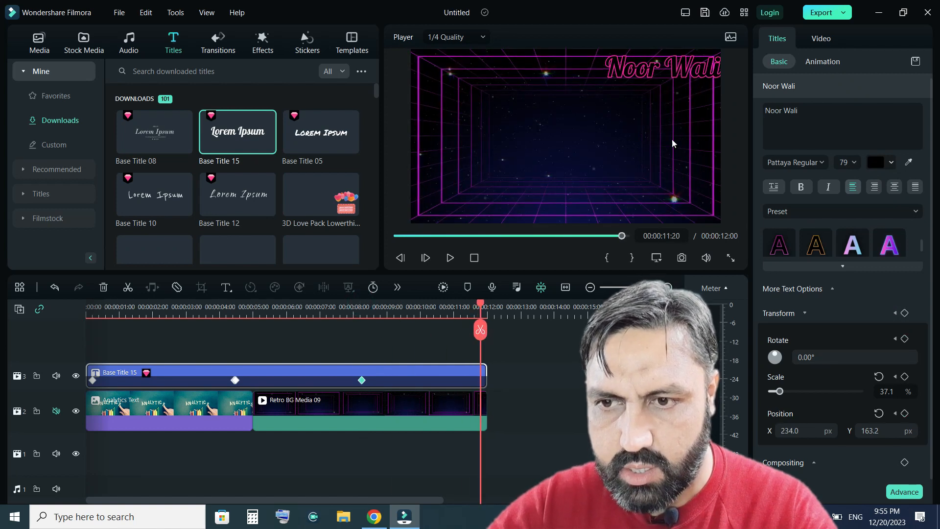
{"action": "left_click_drag", "start_coordinate": [684, 71], "coordinate": [490, 211]}
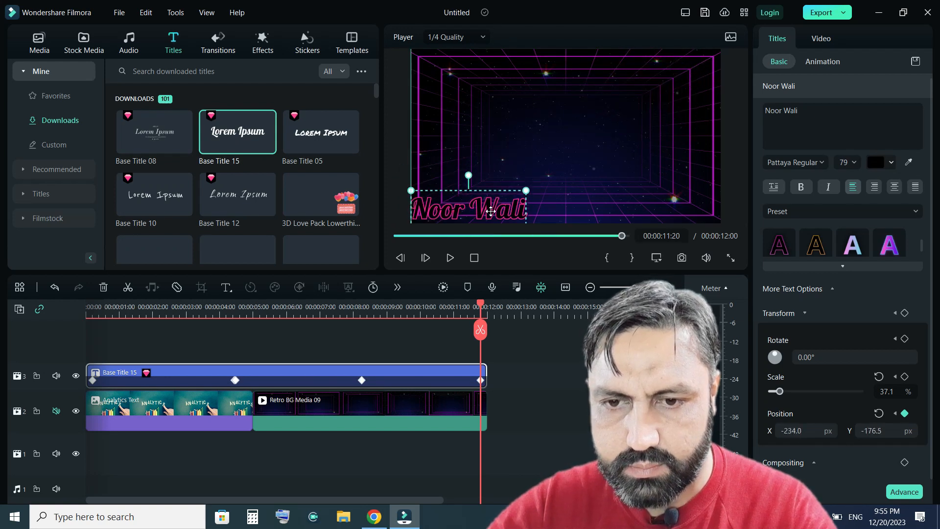
Apply the plain grey-style text preset to the title.
{"action": "scroll", "coordinate": [856, 246], "scroll_direction": "down", "scroll_amount": 1}
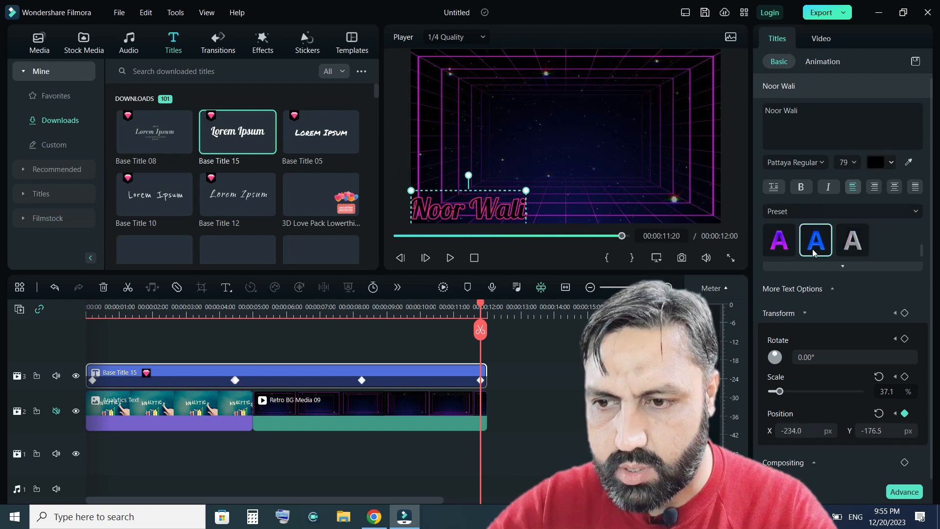
{"action": "left_click", "coordinate": [775, 247]}
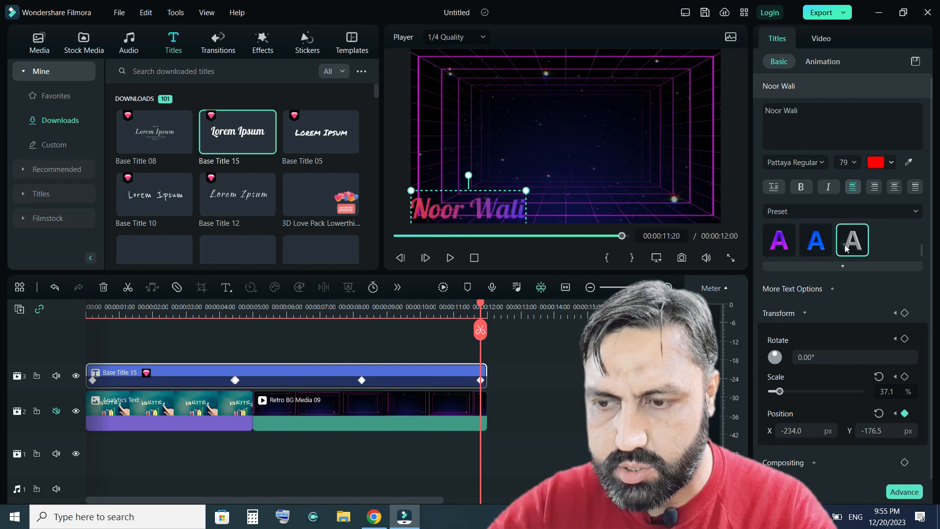
{"action": "left_click", "coordinate": [847, 245]}
Set the title's text colour to yellow using the custom colour picker.
{"action": "left_click", "coordinate": [890, 163]}
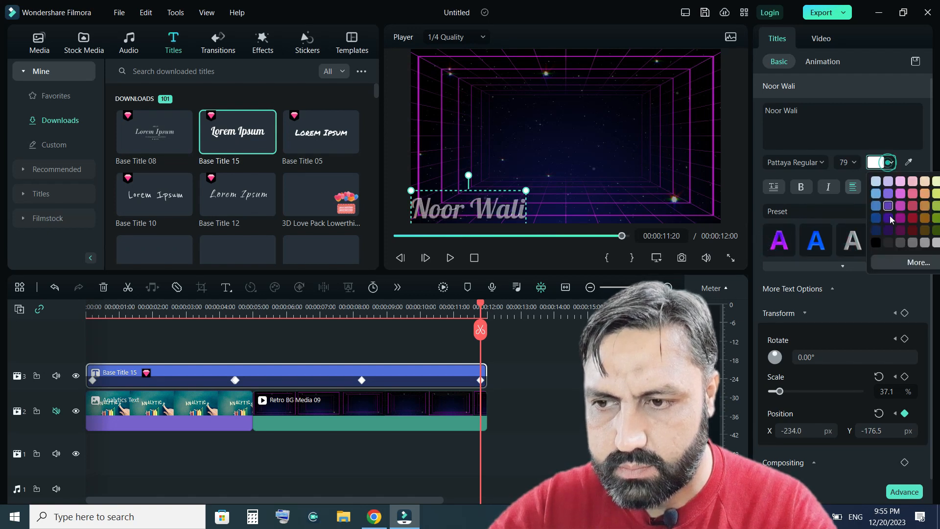
{"action": "left_click", "coordinate": [903, 263]}
{"action": "left_click", "coordinate": [445, 202]}
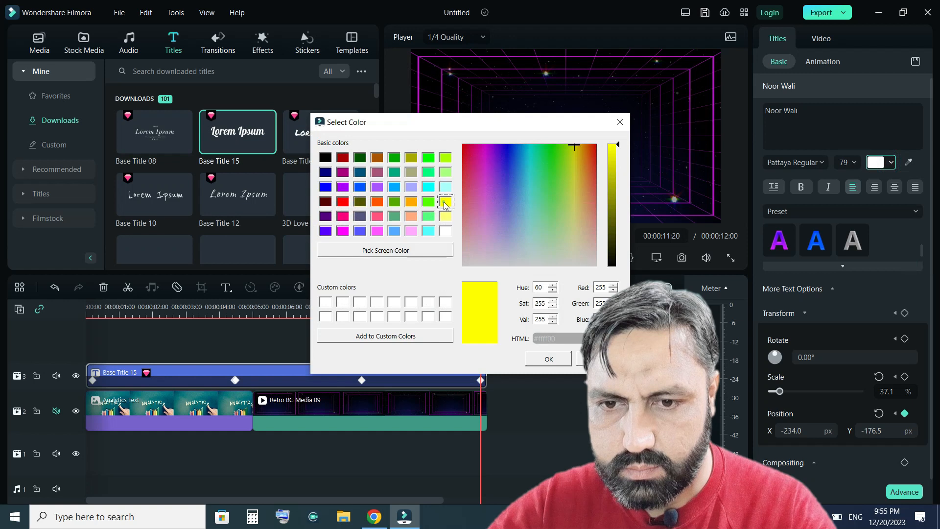
{"action": "left_click", "coordinate": [549, 359]}
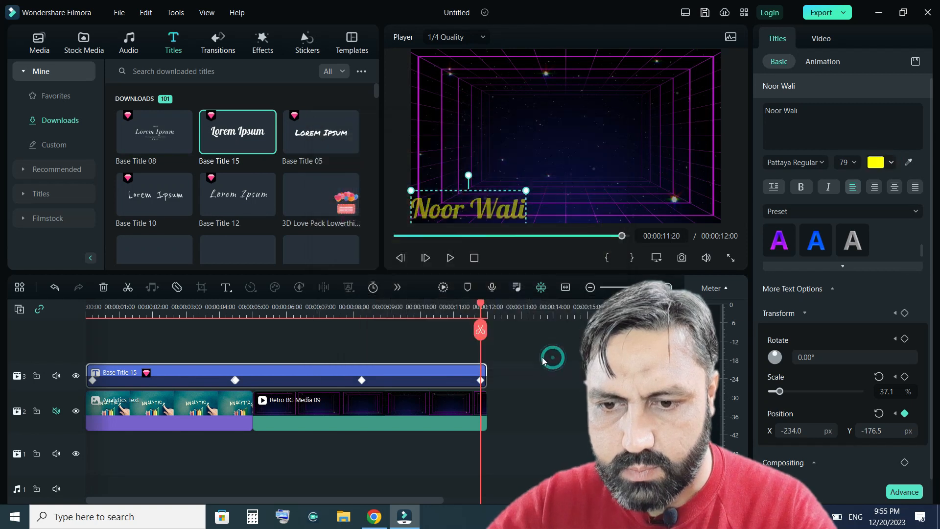
Play the timeline from the beginning to preview the finished title animation.
{"action": "left_click", "coordinate": [474, 258]}
{"action": "left_click", "coordinate": [449, 259]}
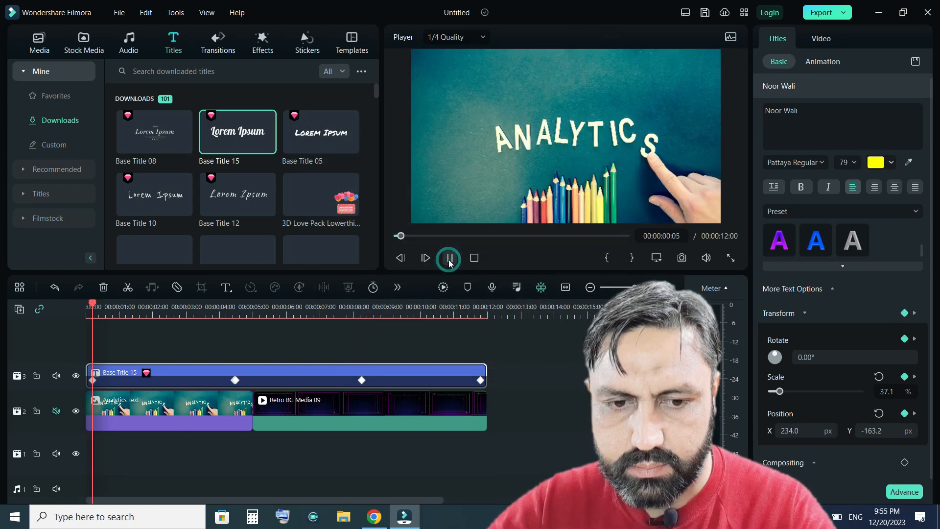